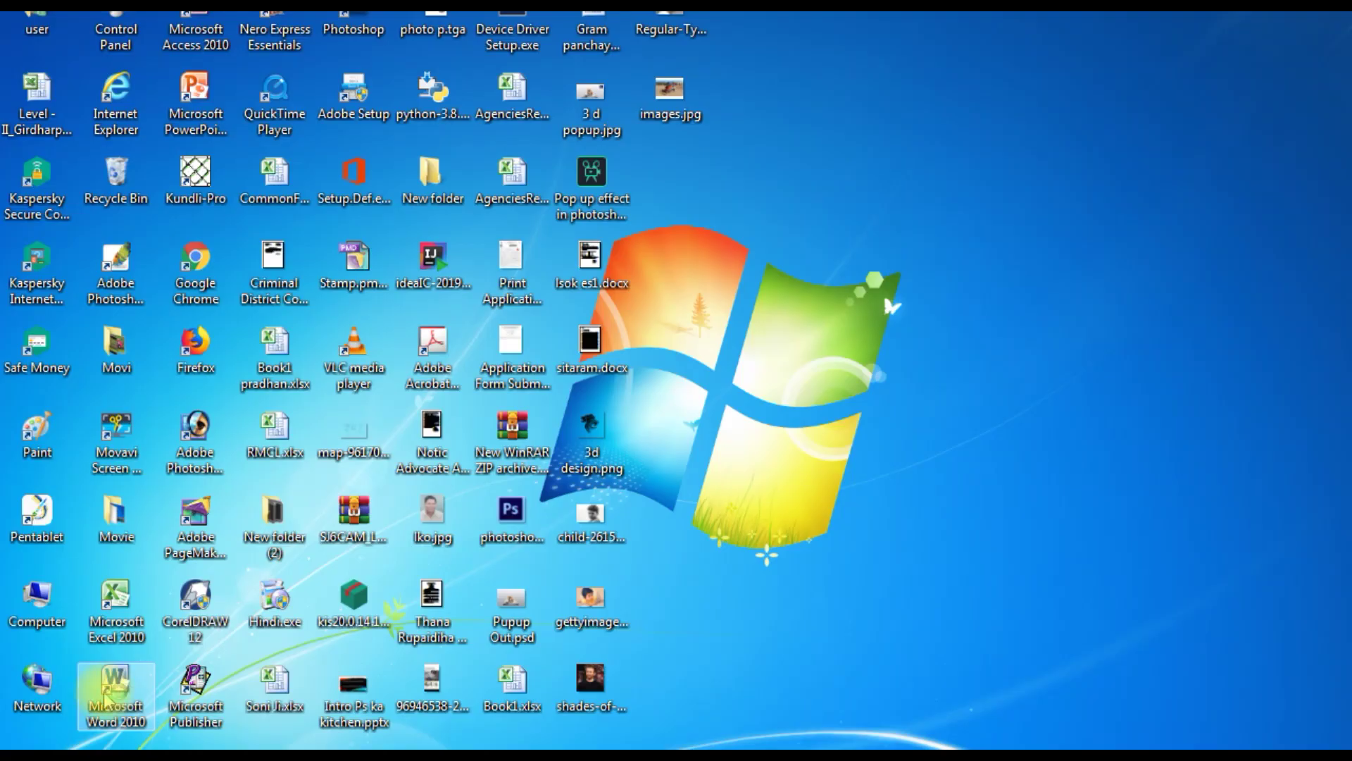
Launch Microsoft Word 2010 from the Start menu to get a blank document
{"action": "left_click", "coordinate": [26, 747]}
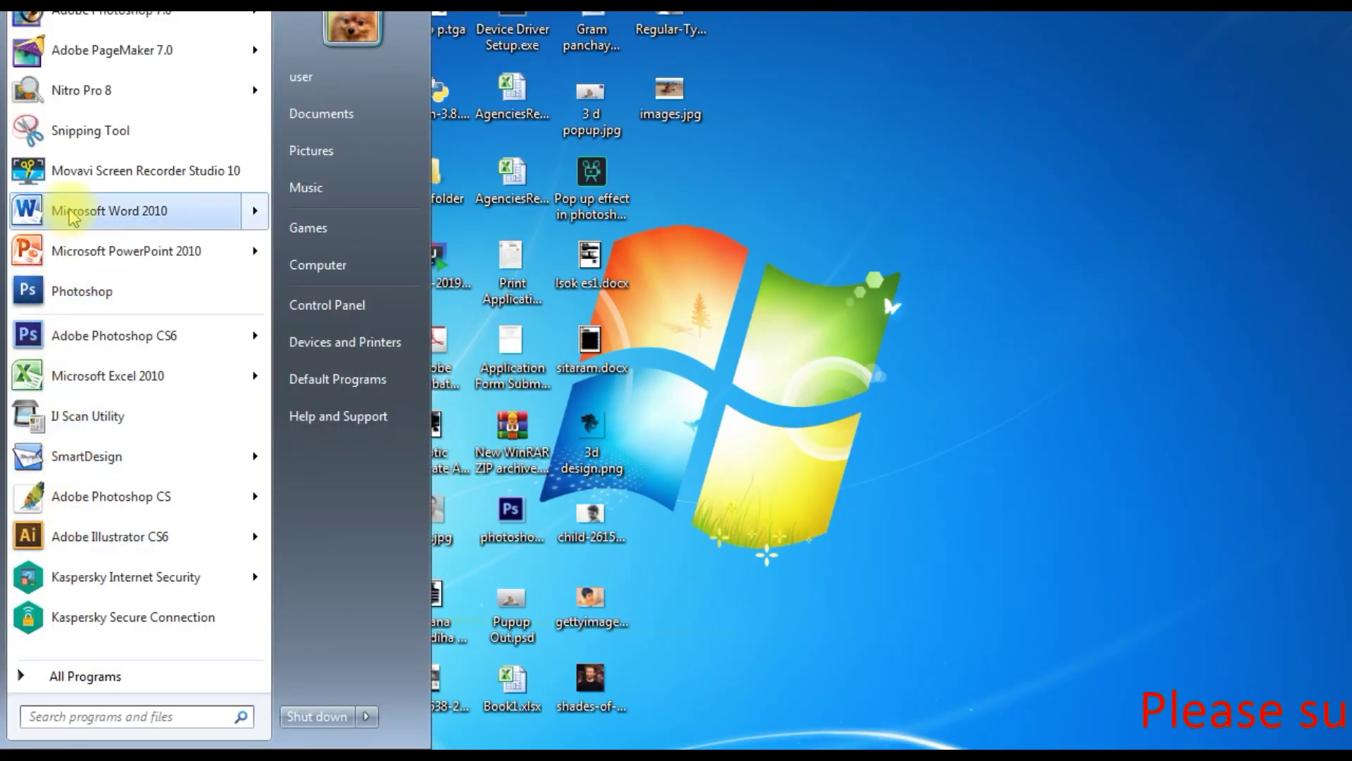
{"action": "left_click", "coordinate": [106, 211]}
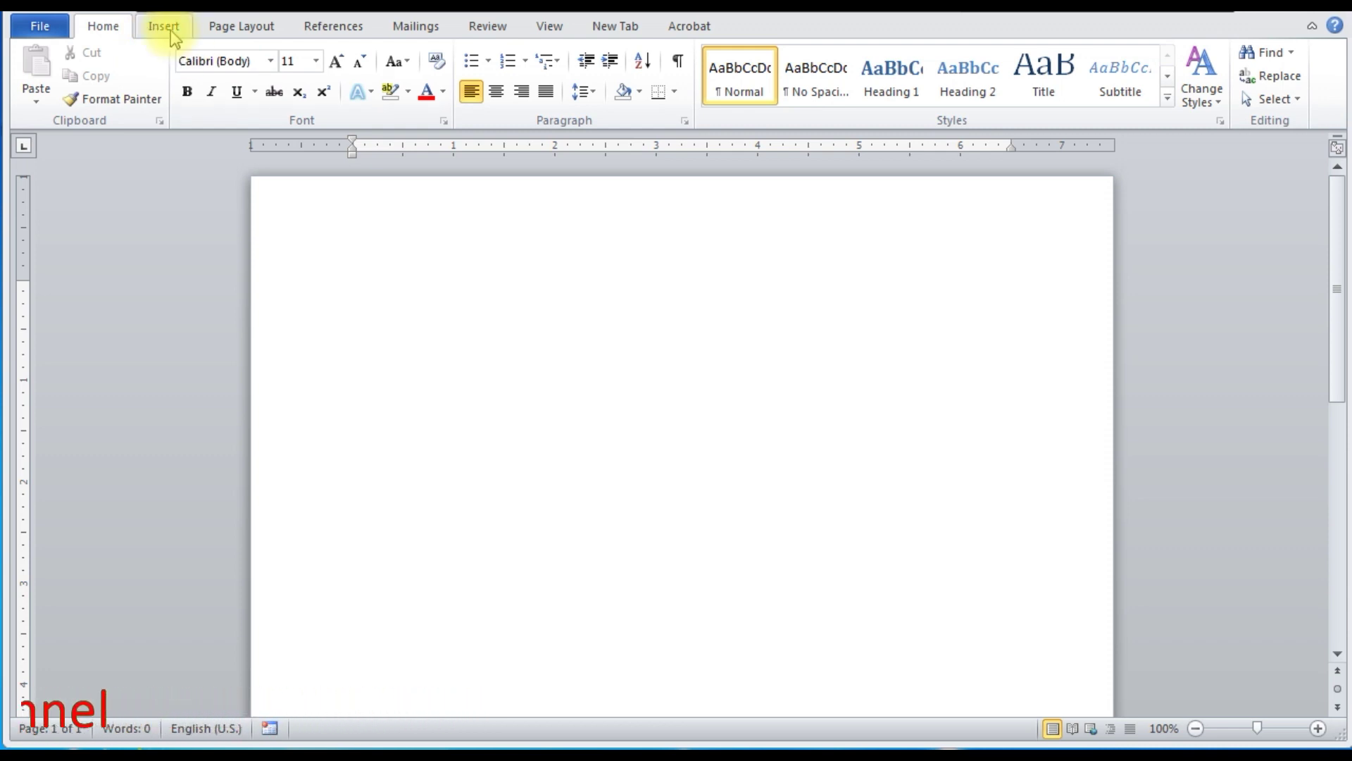
Insert Regular-Types-of-Haircuts-for-Men.jpg from the Desktop as a picture on the page
{"action": "left_click", "coordinate": [164, 26]}
{"action": "left_click", "coordinate": [233, 74]}
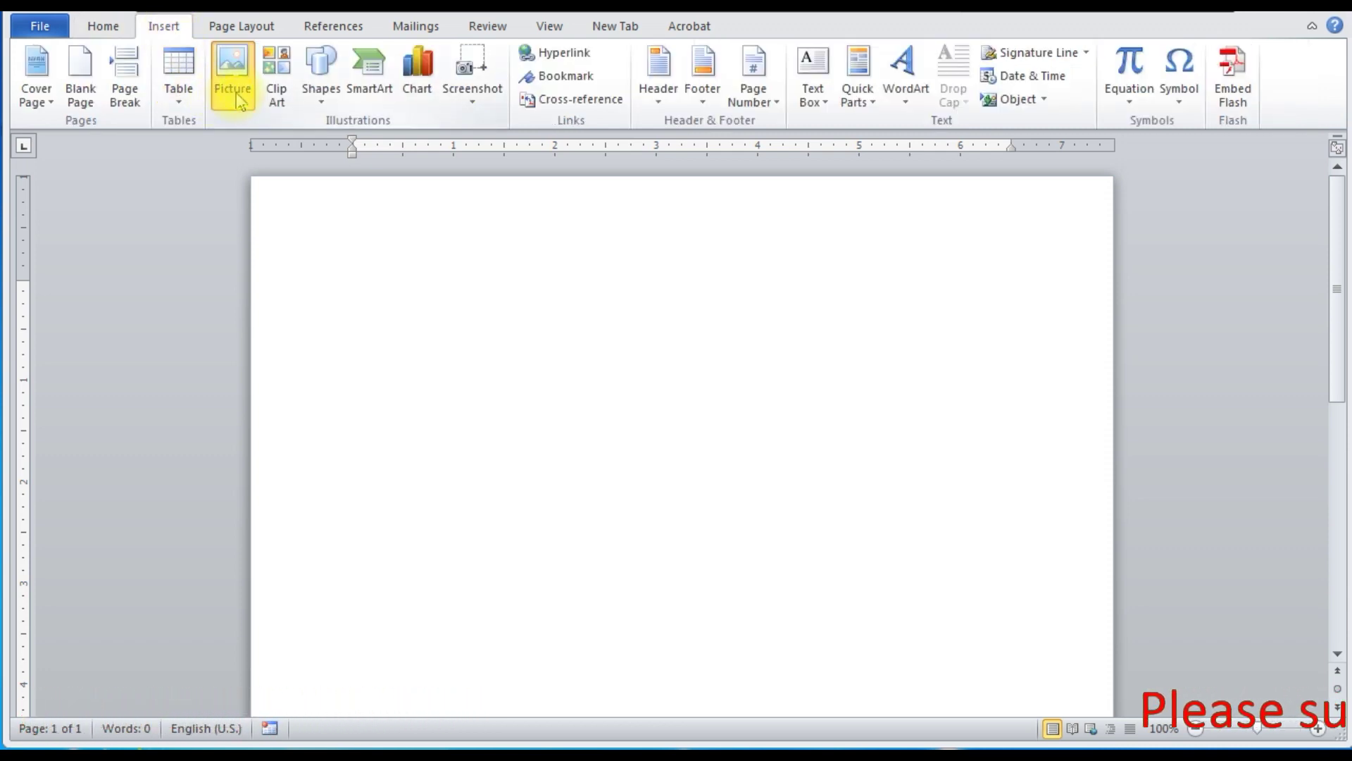
{"action": "scroll", "coordinate": [56, 338], "scroll_direction": "up", "scroll_amount": 3}
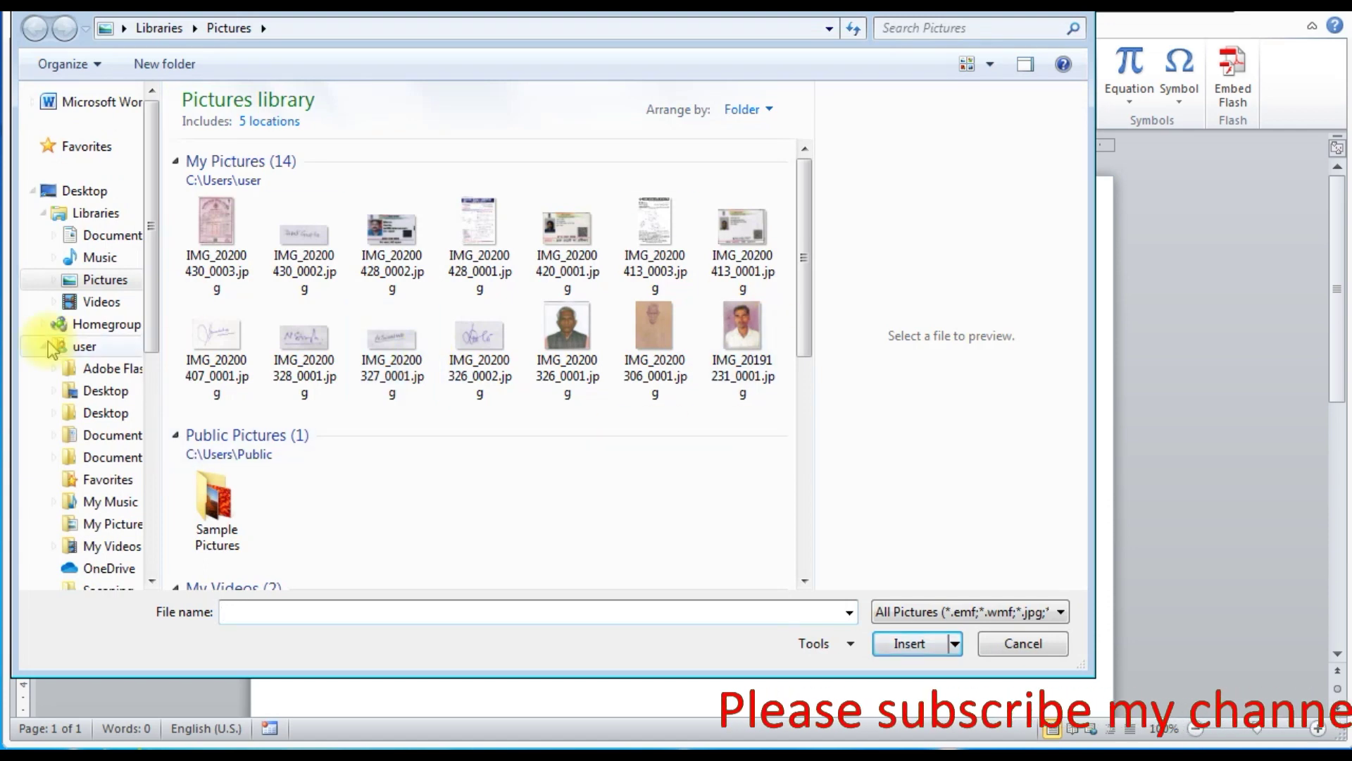
{"action": "left_click", "coordinate": [95, 194]}
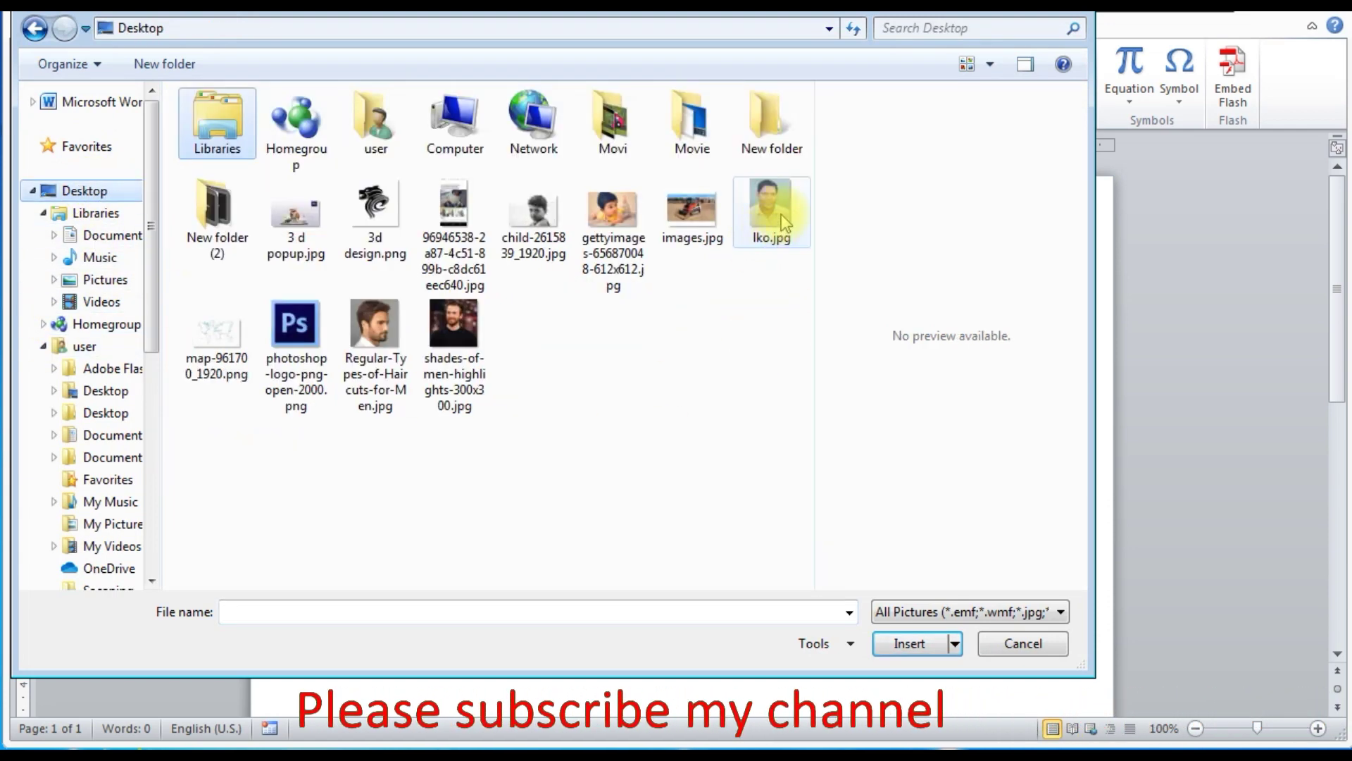
{"action": "left_click", "coordinate": [354, 358]}
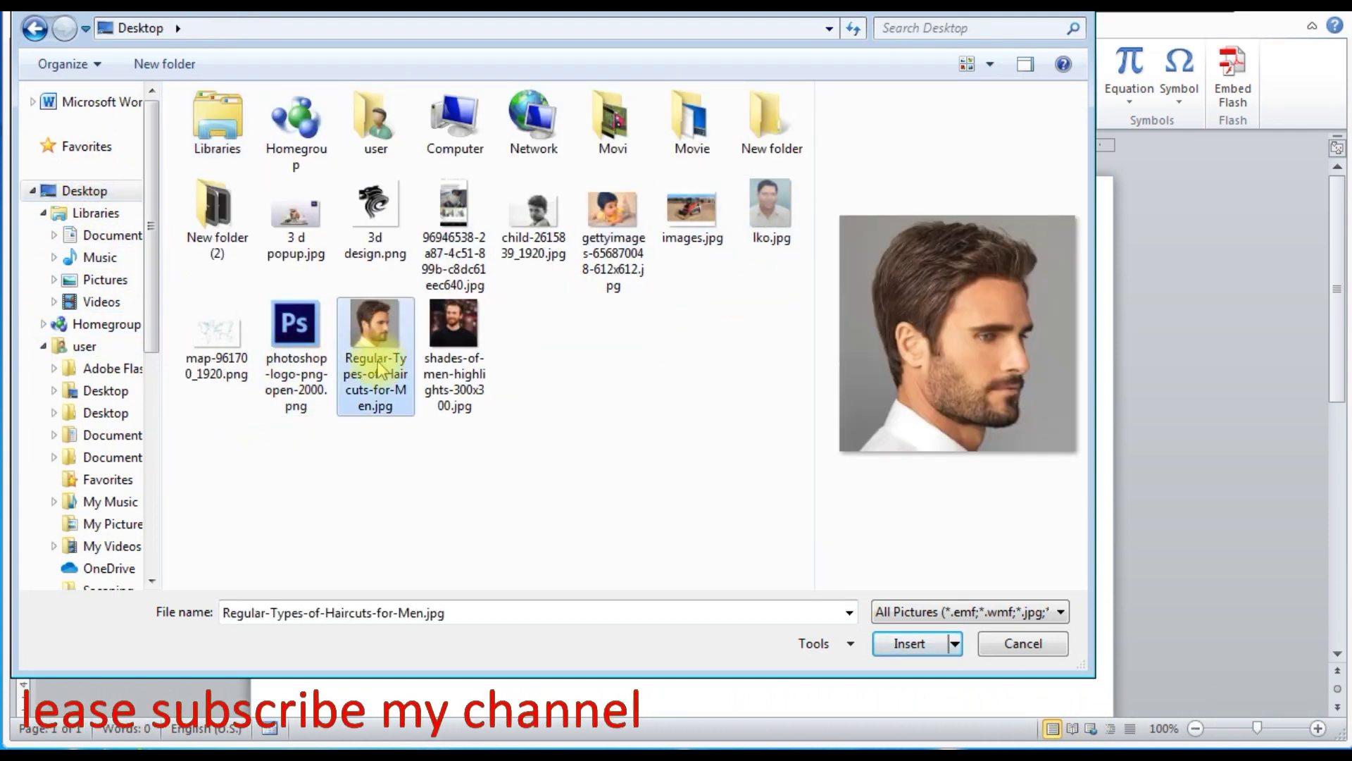
{"action": "left_click", "coordinate": [909, 643]}
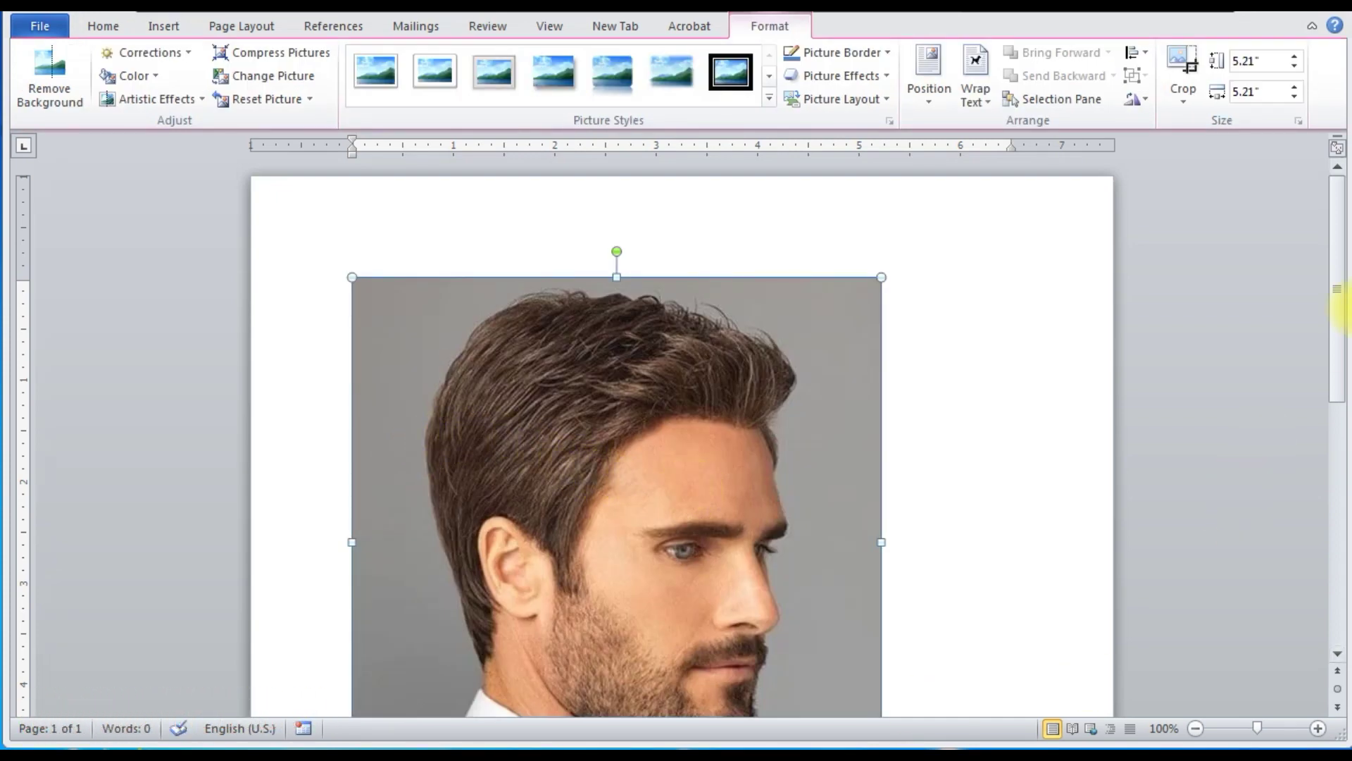
Drag the portrait's corner to shrink it from 5.21" to 2.9" square
{"action": "scroll", "coordinate": [1329, 387], "scroll_direction": "down", "scroll_amount": 3}
{"action": "scroll", "coordinate": [1321, 422], "scroll_direction": "down", "scroll_amount": 2}
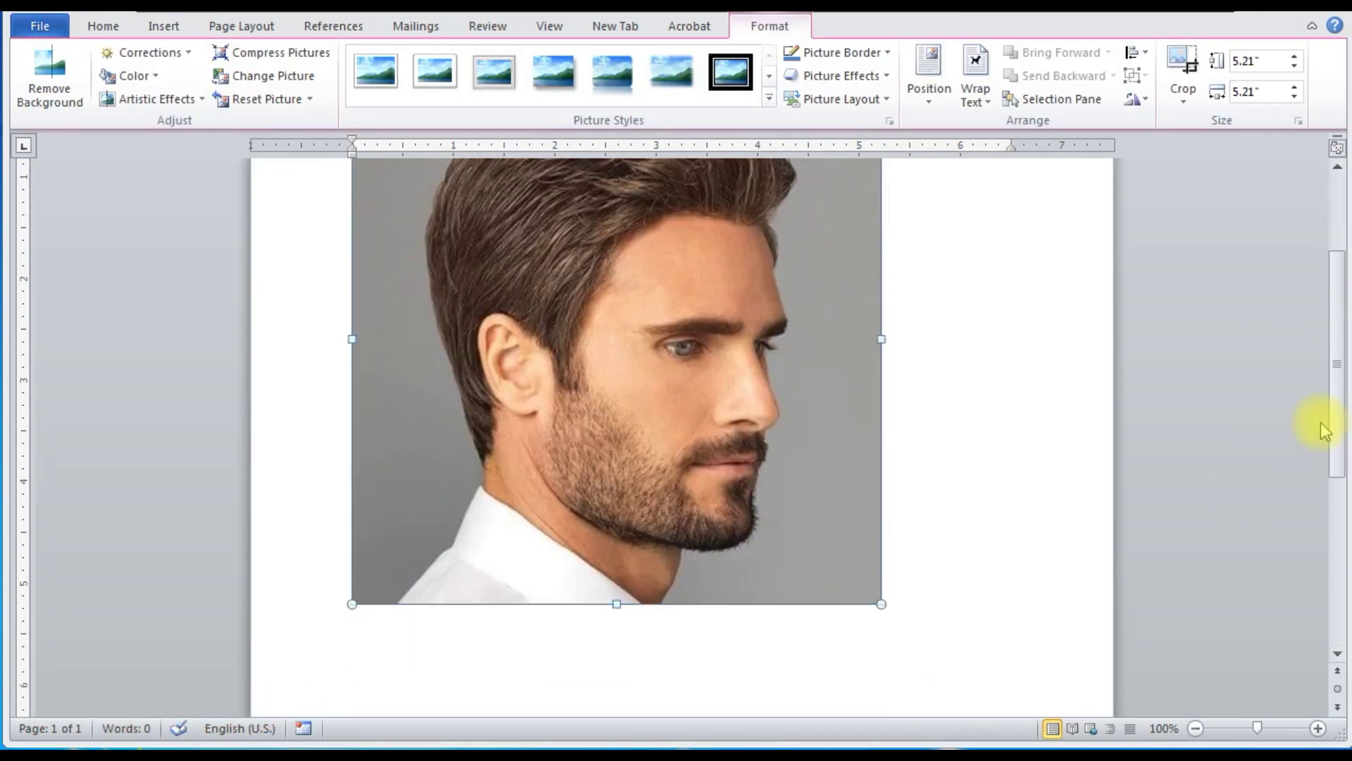
{"action": "scroll", "coordinate": [1321, 422], "scroll_direction": "up", "scroll_amount": 1}
{"action": "left_click_drag", "start_coordinate": [864, 614], "coordinate": [646, 393]}
{"action": "scroll", "coordinate": [1324, 366], "scroll_direction": "up", "scroll_amount": 2}
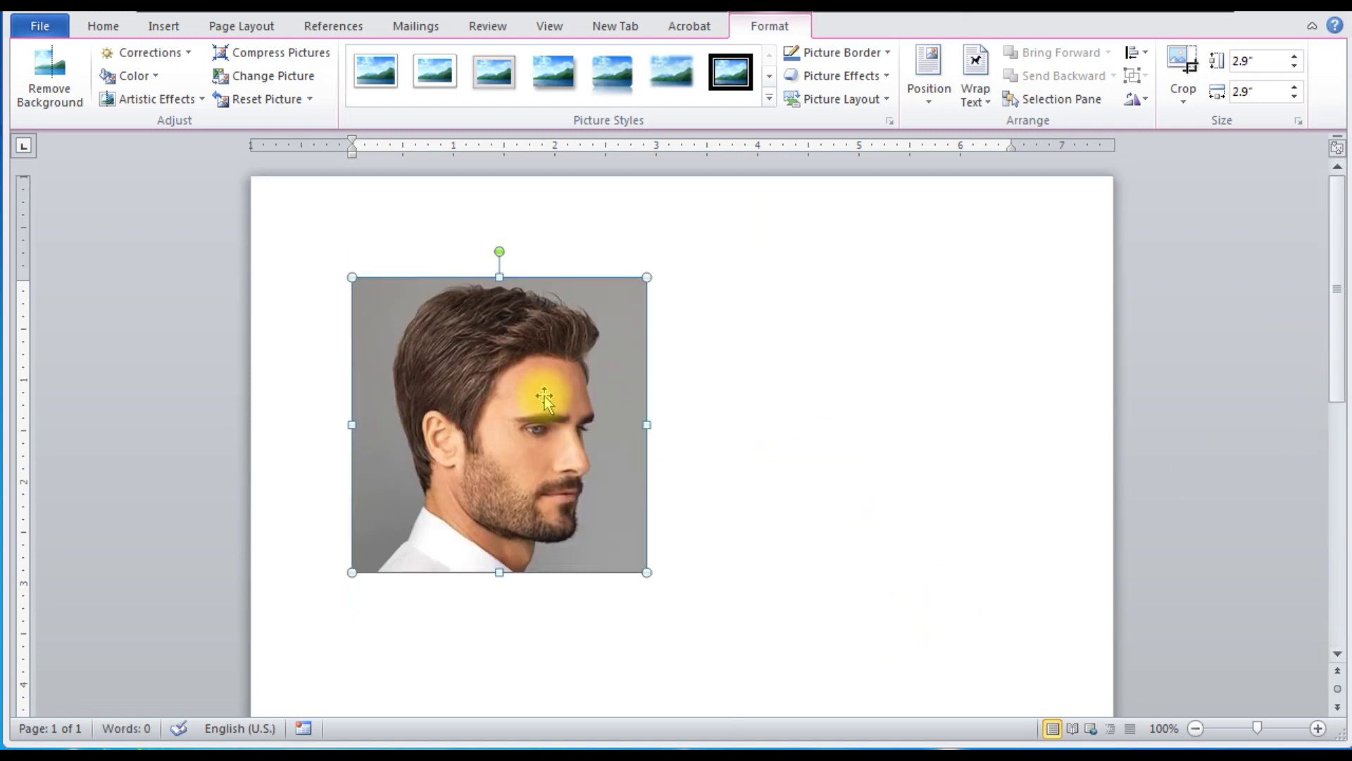
{"action": "left_click_drag", "start_coordinate": [520, 399], "coordinate": [535, 408]}
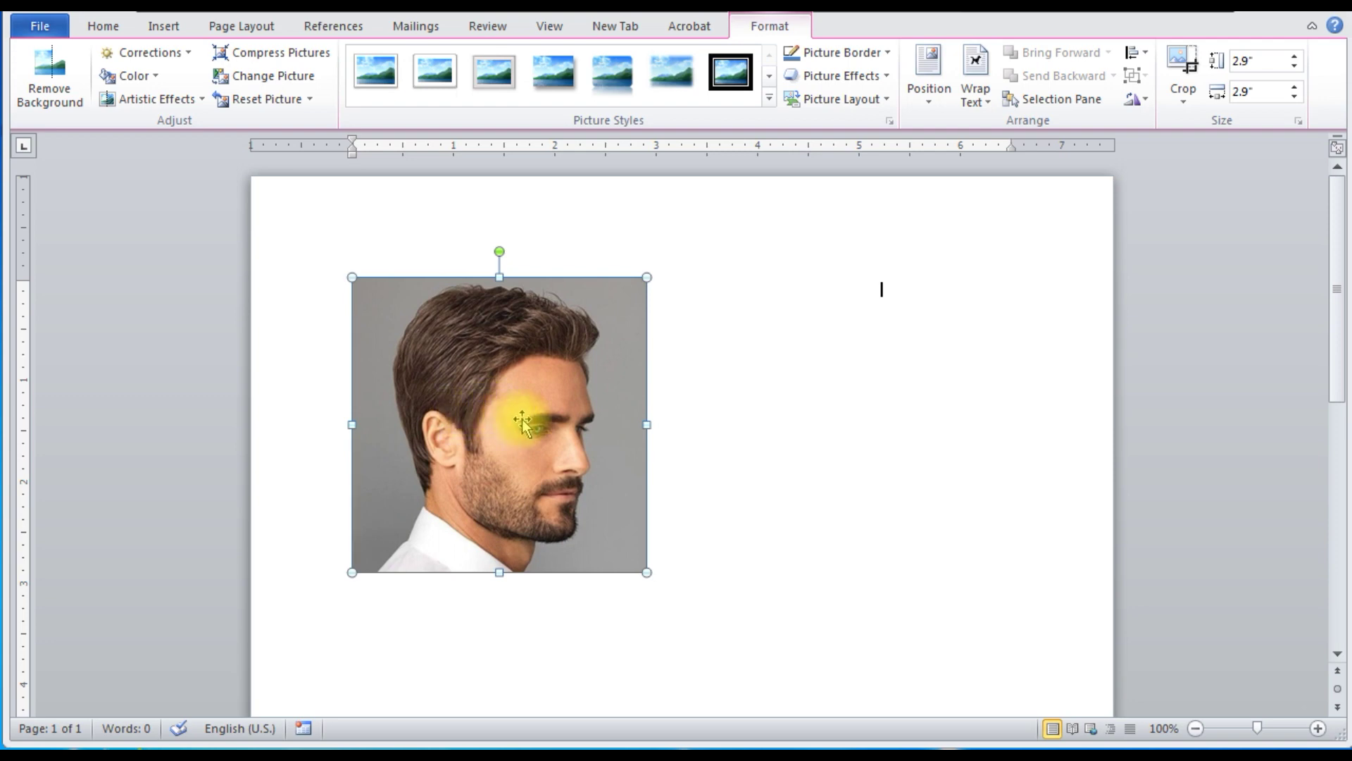
Set the portrait's wrapping to In Front of Text and move it toward the page centre
{"action": "right_click", "coordinate": [628, 387]}
{"action": "mouse_move", "coordinate": [698, 324]}
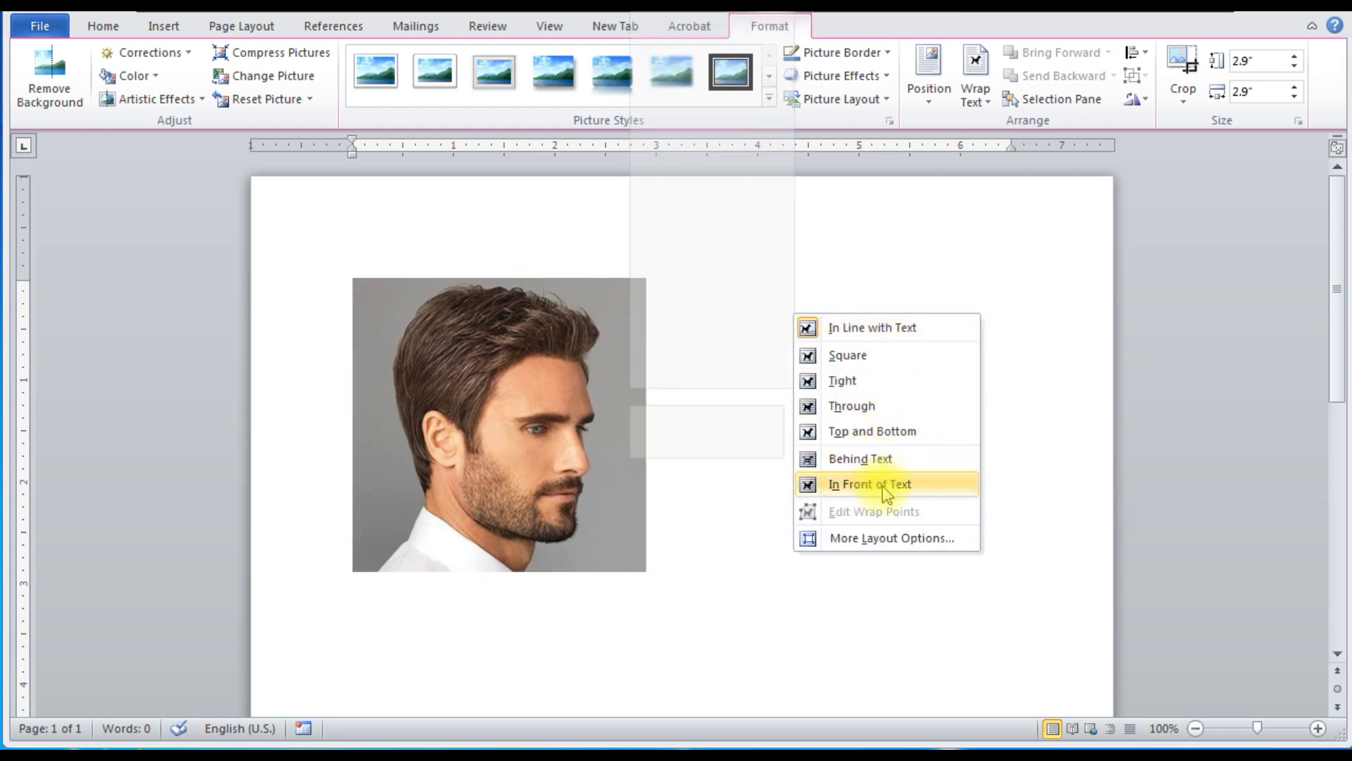
{"action": "left_click", "coordinate": [887, 486]}
{"action": "mouse_move", "coordinate": [499, 409]}
{"action": "left_mouse_down"}
{"action": "mouse_move", "coordinate": [758, 427]}
{"action": "mouse_move", "coordinate": [634, 421]}
{"action": "left_mouse_up"}
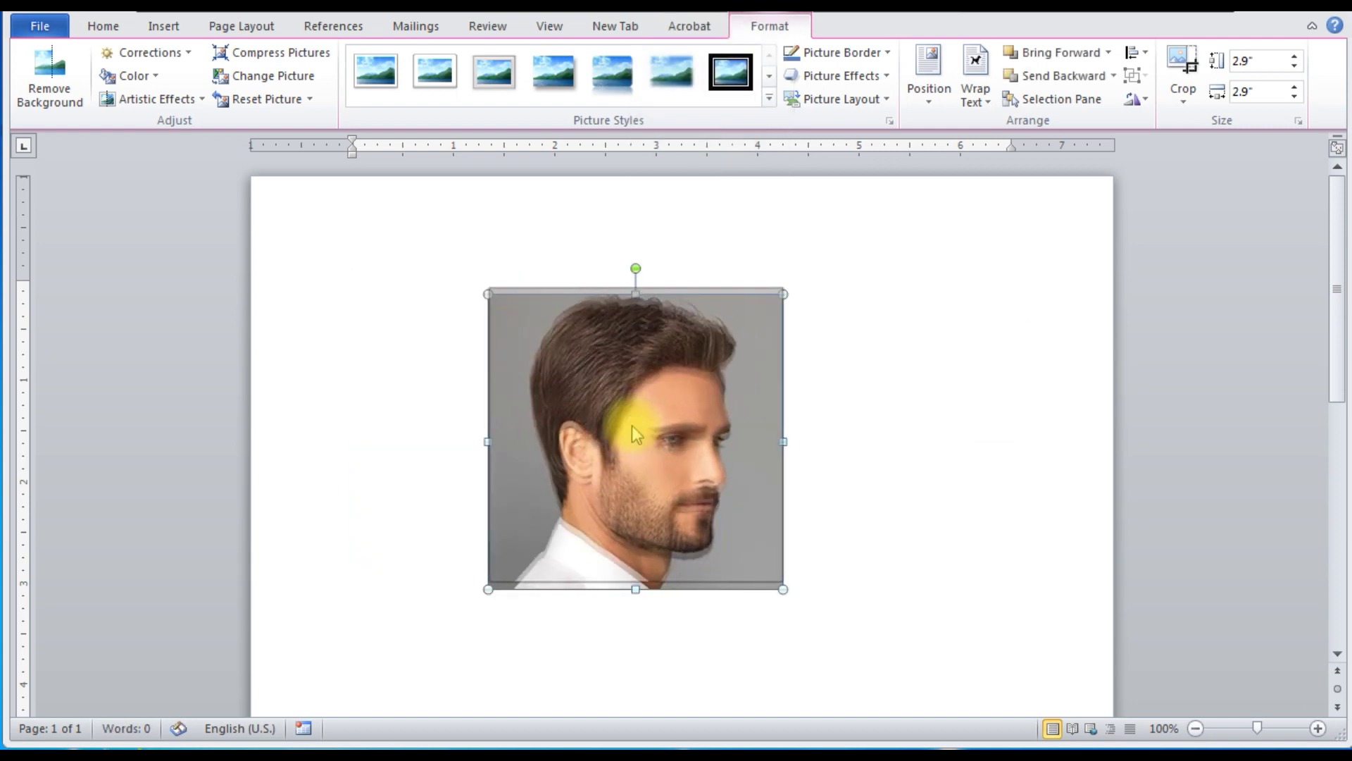
{"action": "left_click", "coordinate": [53, 91]}
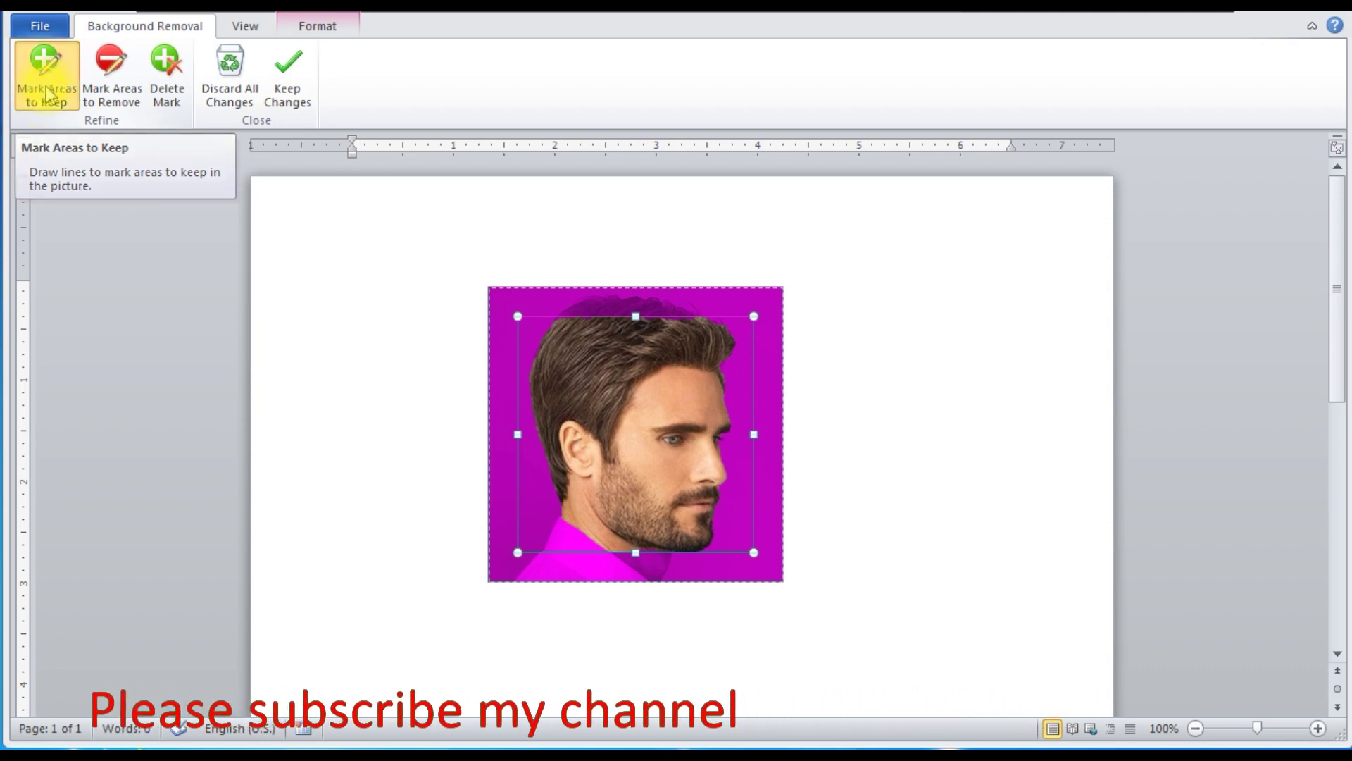
Mark the top of the hair and the white shirt collar as areas to keep
{"action": "left_click", "coordinate": [47, 90]}
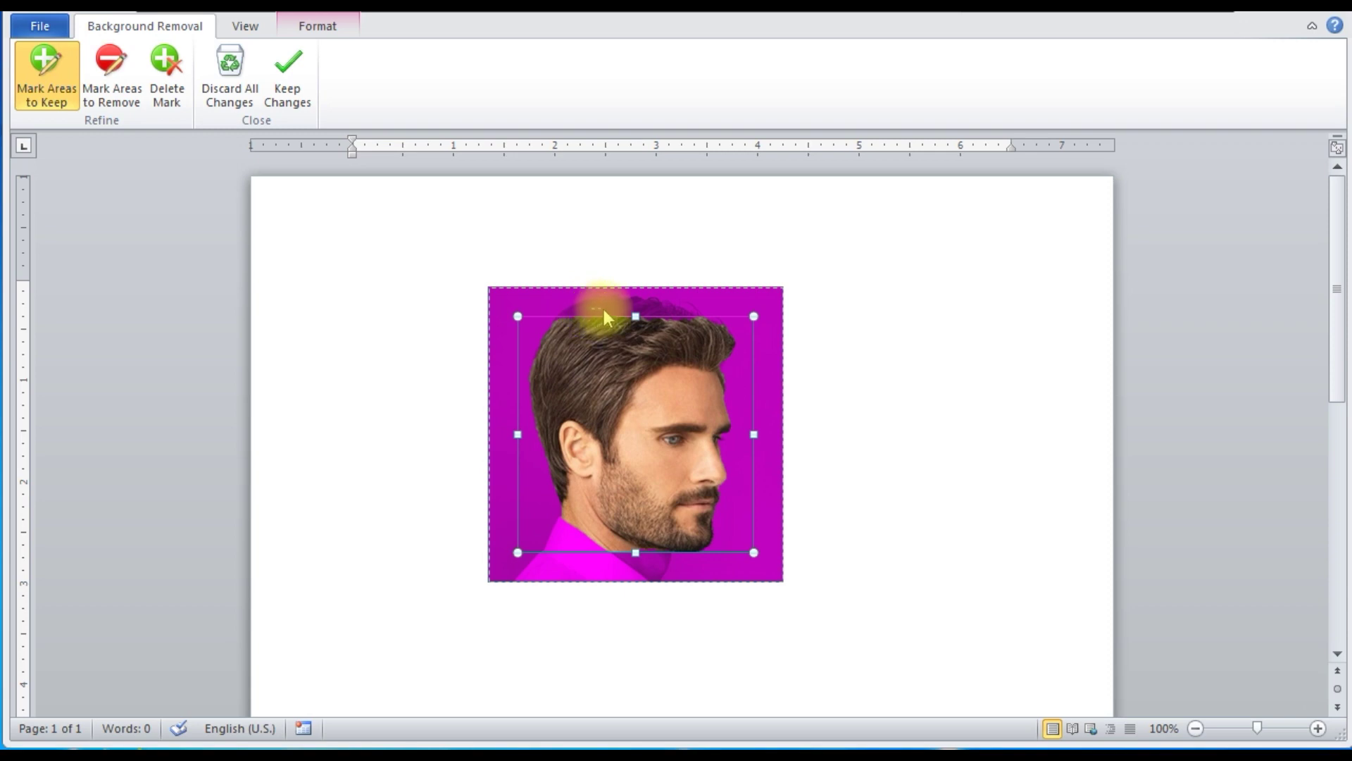
{"action": "left_click_drag", "start_coordinate": [652, 310], "coordinate": [649, 307]}
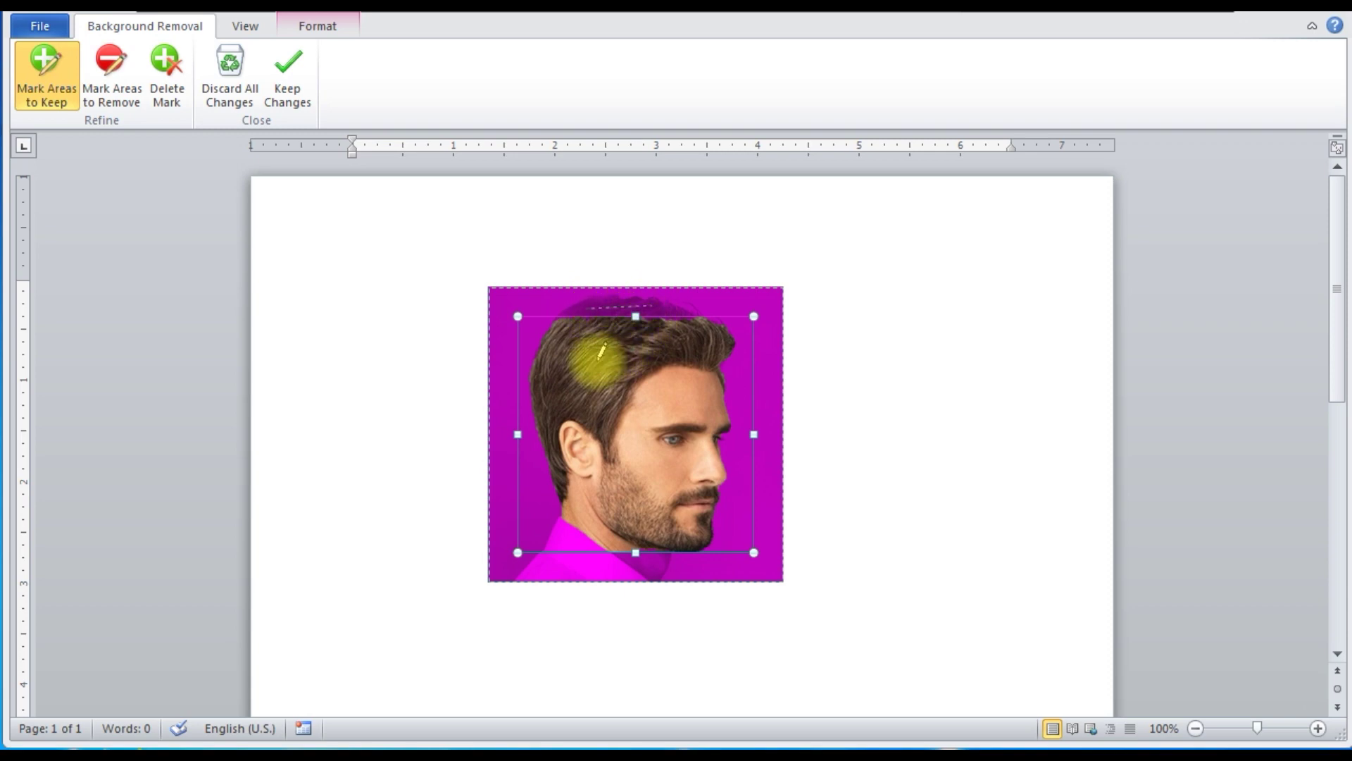
{"action": "left_click_drag", "start_coordinate": [560, 541], "coordinate": [606, 572]}
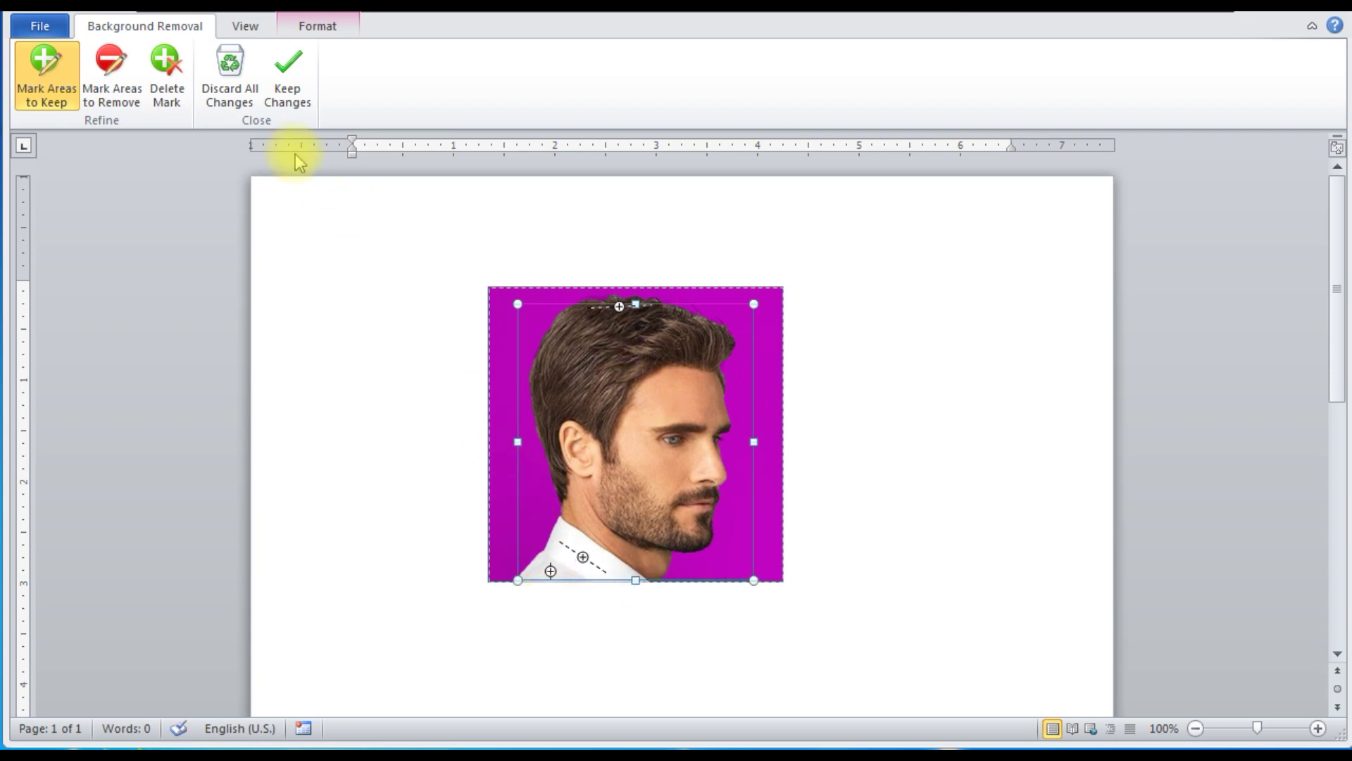
Keep the background removal changes and enlarge the portrait to 3.27" square
{"action": "left_click", "coordinate": [298, 88]}
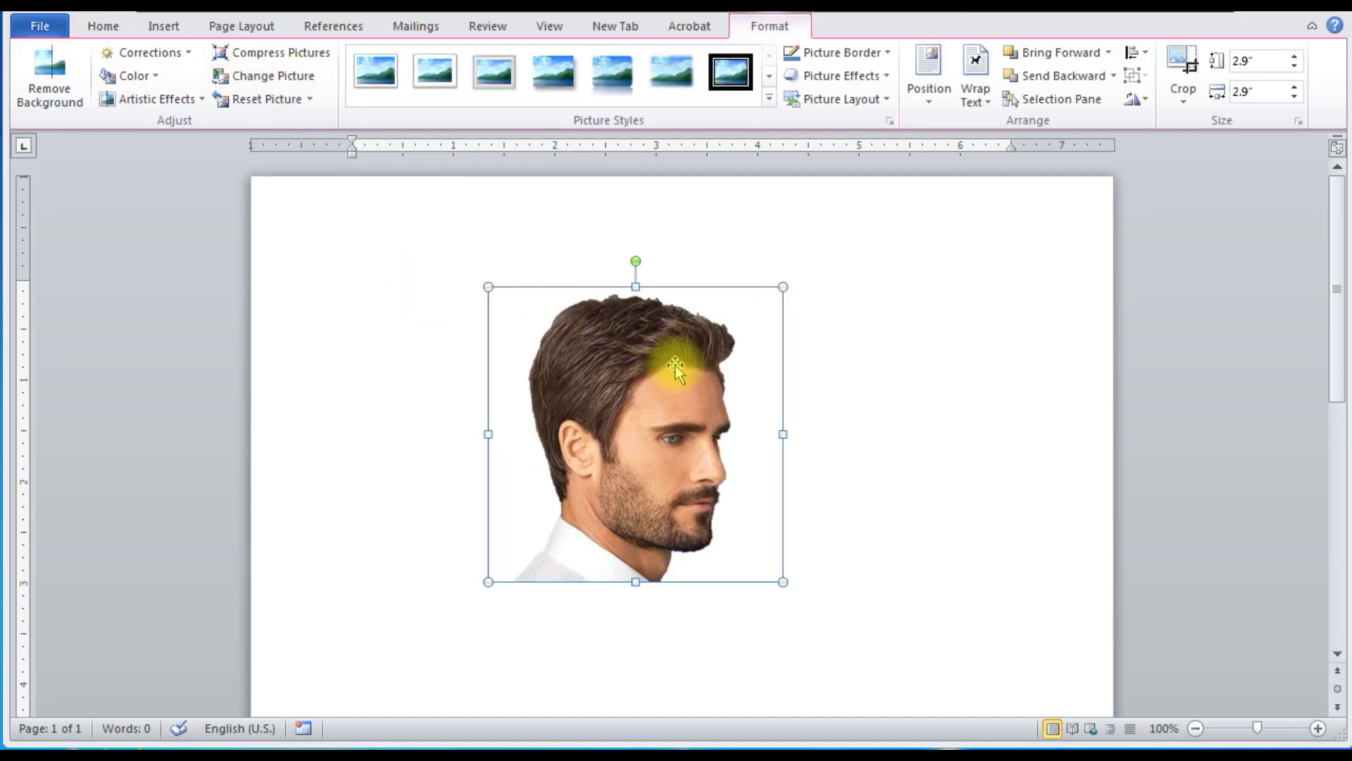
{"action": "left_click", "coordinate": [848, 377]}
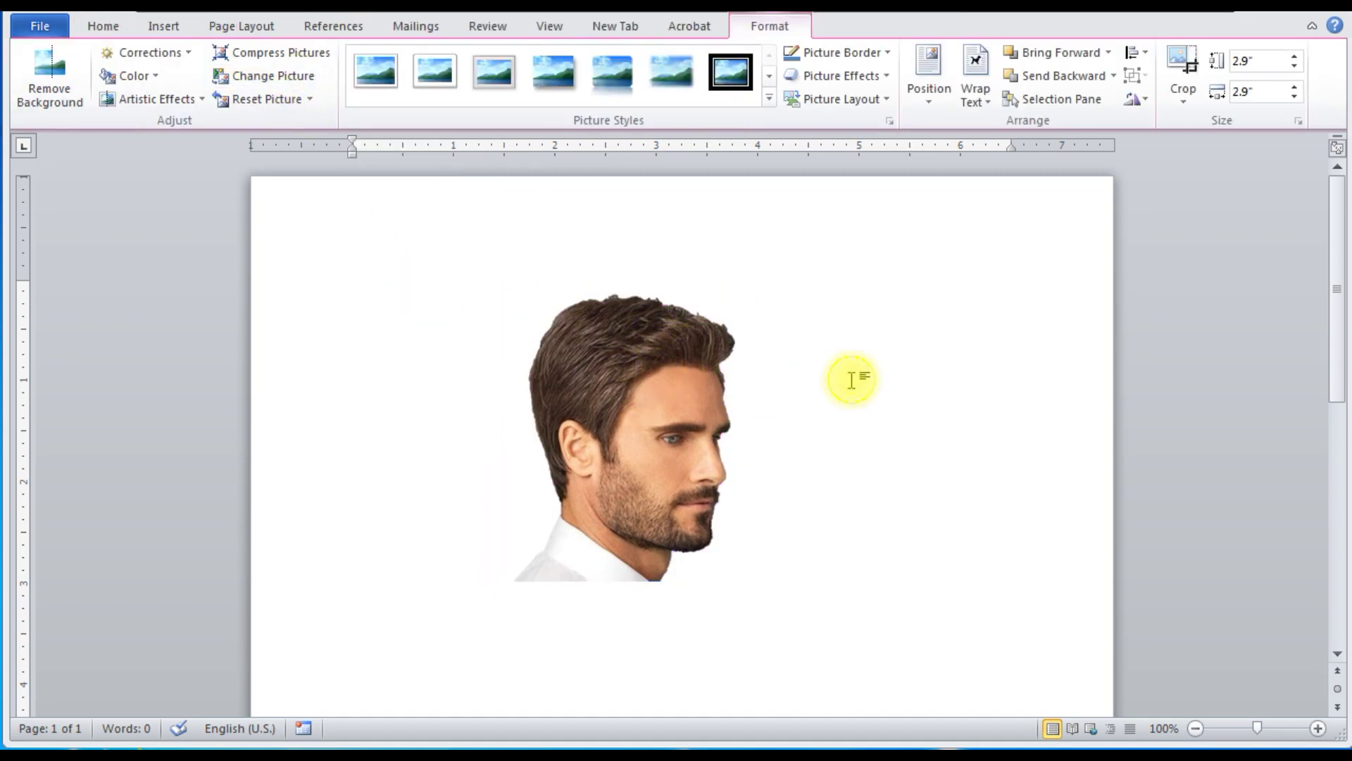
{"action": "left_click", "coordinate": [614, 414]}
{"action": "mouse_move", "coordinate": [615, 414]}
{"action": "left_mouse_down"}
{"action": "mouse_move", "coordinate": [513, 393]}
{"action": "mouse_move", "coordinate": [672, 404]}
{"action": "left_mouse_up"}
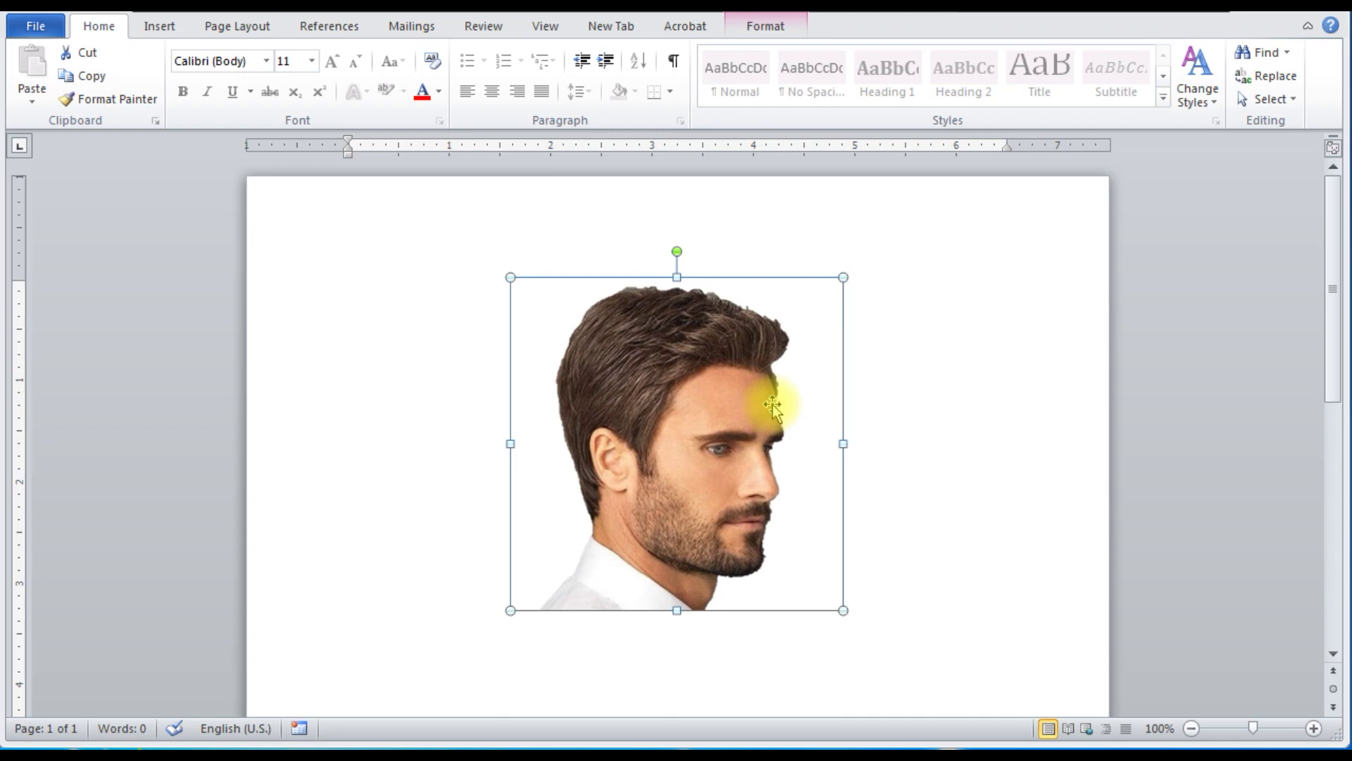
{"action": "right_click", "coordinate": [834, 369]}
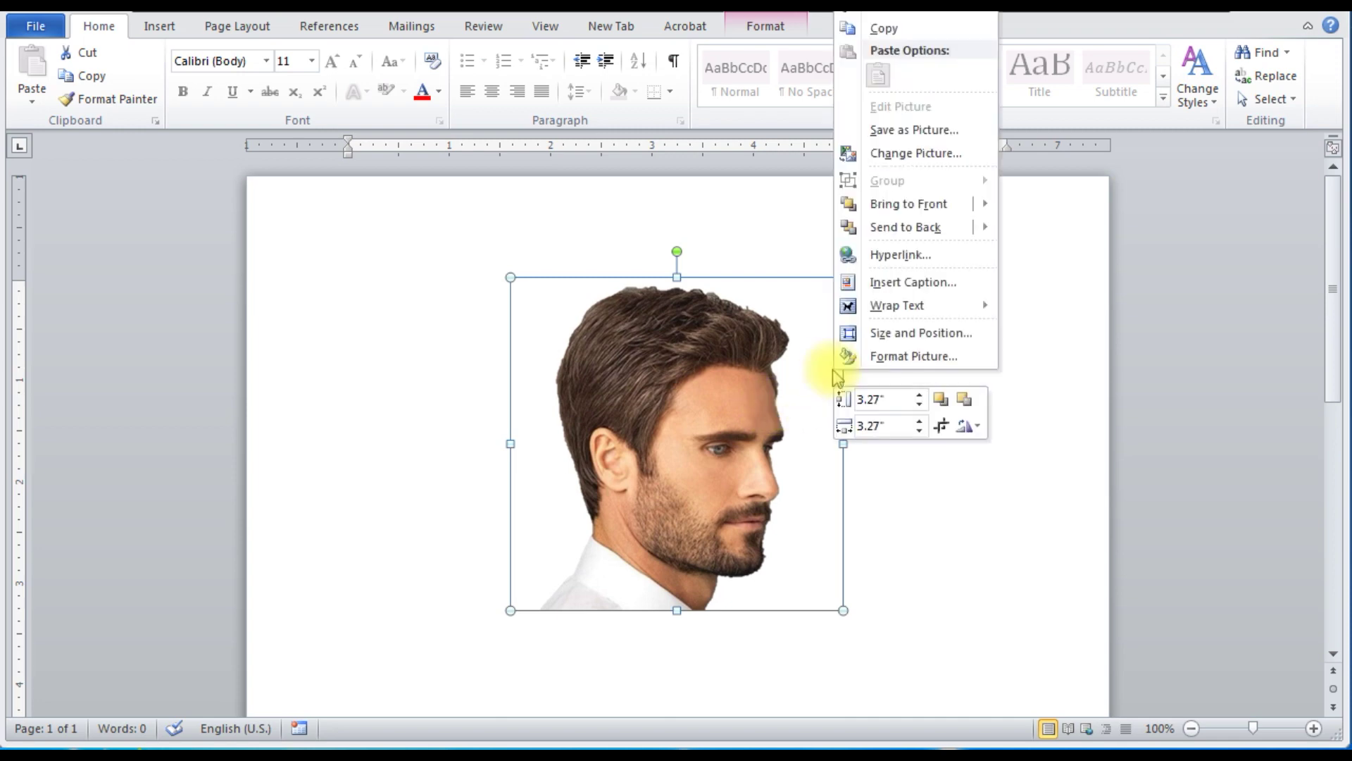
Use Save as Picture to store the cut-out as Image.png on the Desktop
{"action": "left_click", "coordinate": [909, 131]}
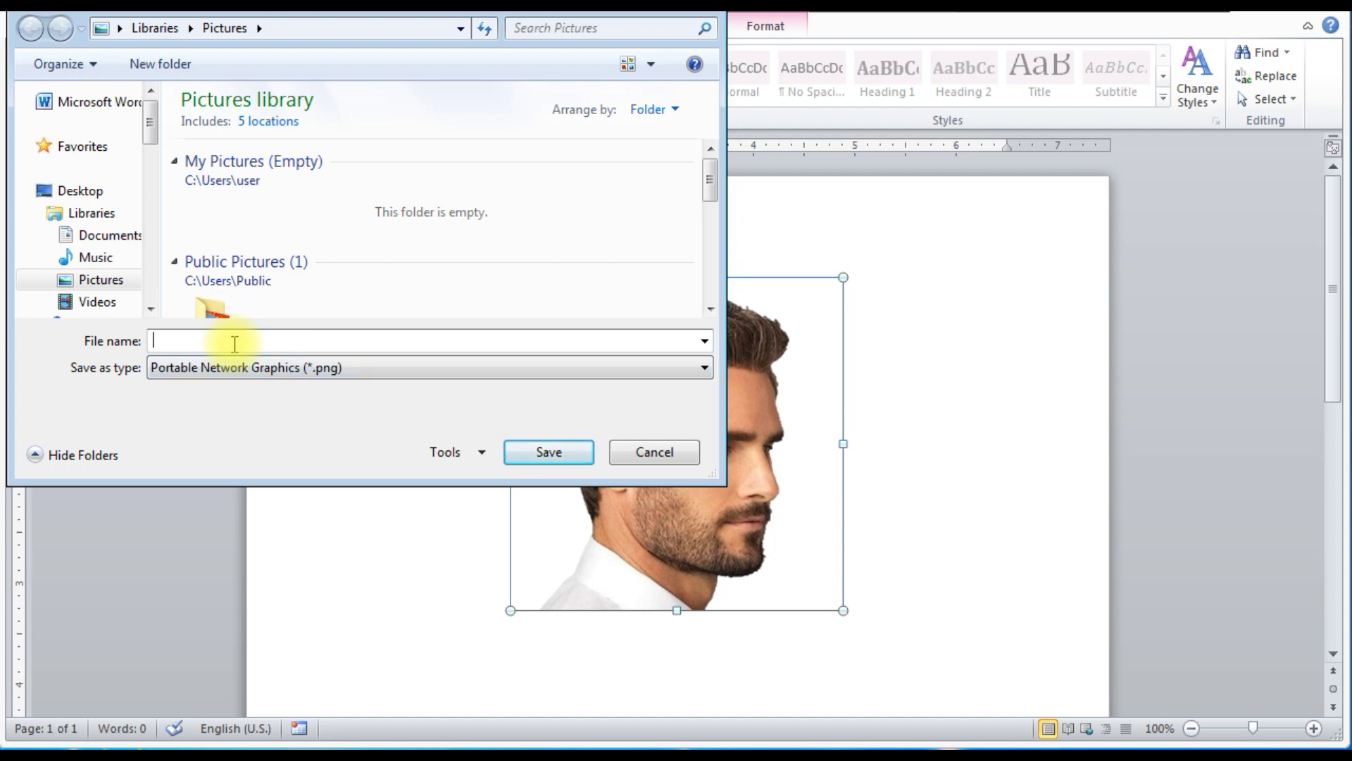
{"action": "type", "text": "Image"}
{"action": "mouse_move", "coordinate": [95, 254]}
{"action": "left_click", "coordinate": [82, 194]}
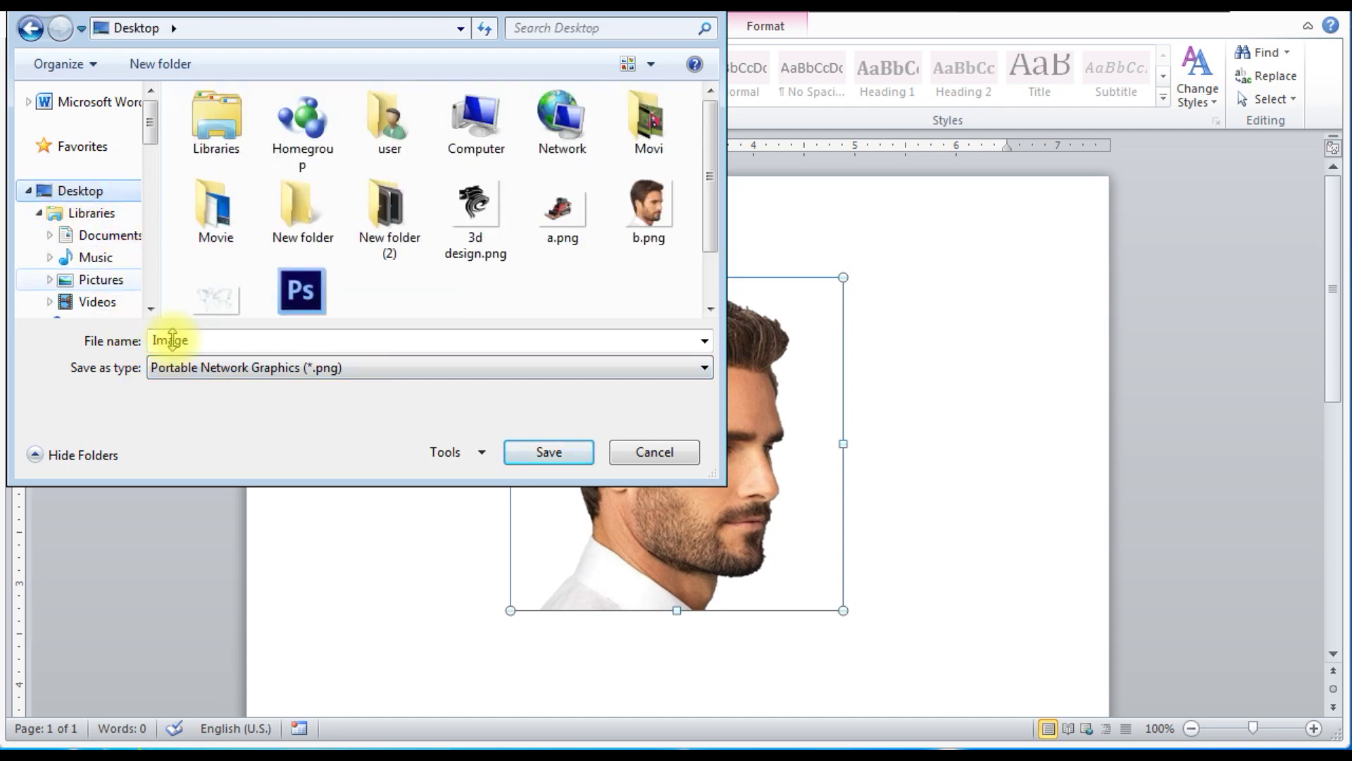
{"action": "left_click", "coordinate": [564, 454]}
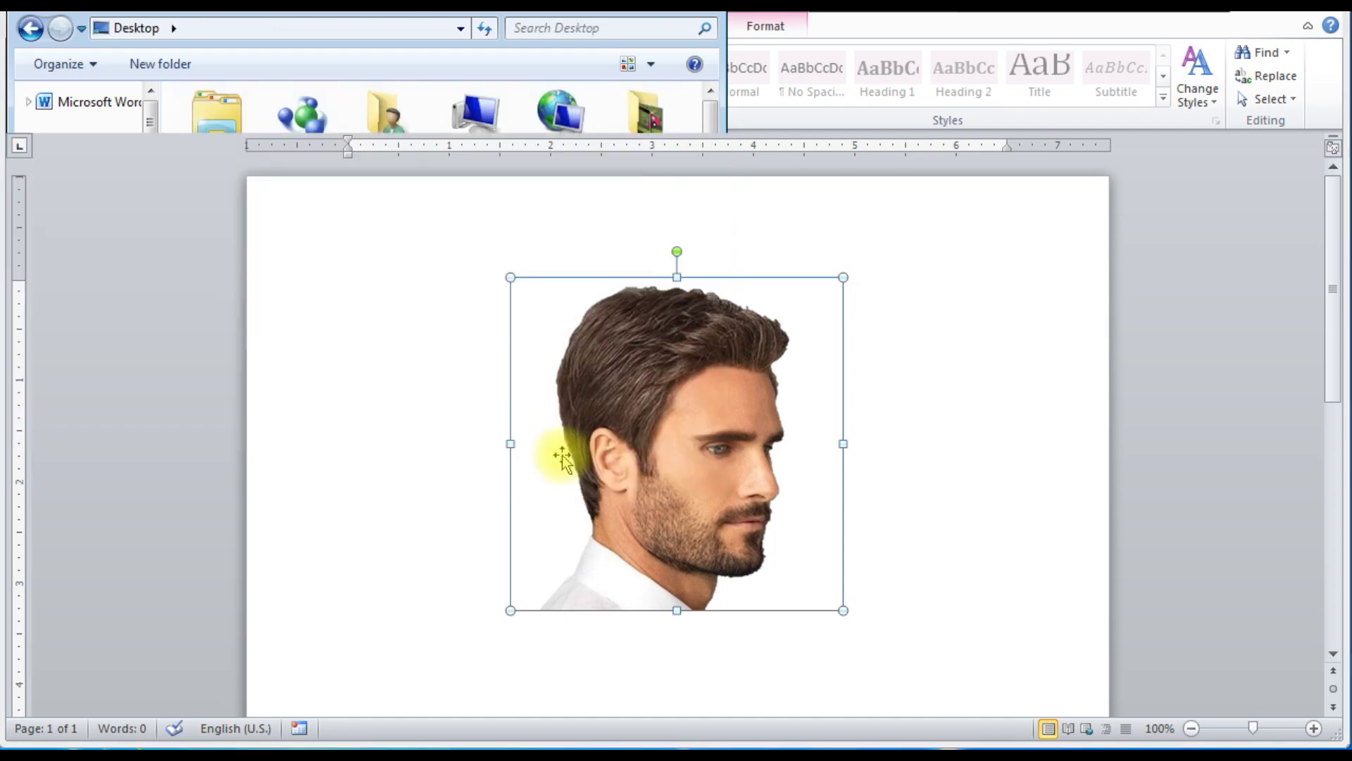
{"action": "right_click", "coordinate": [779, 340]}
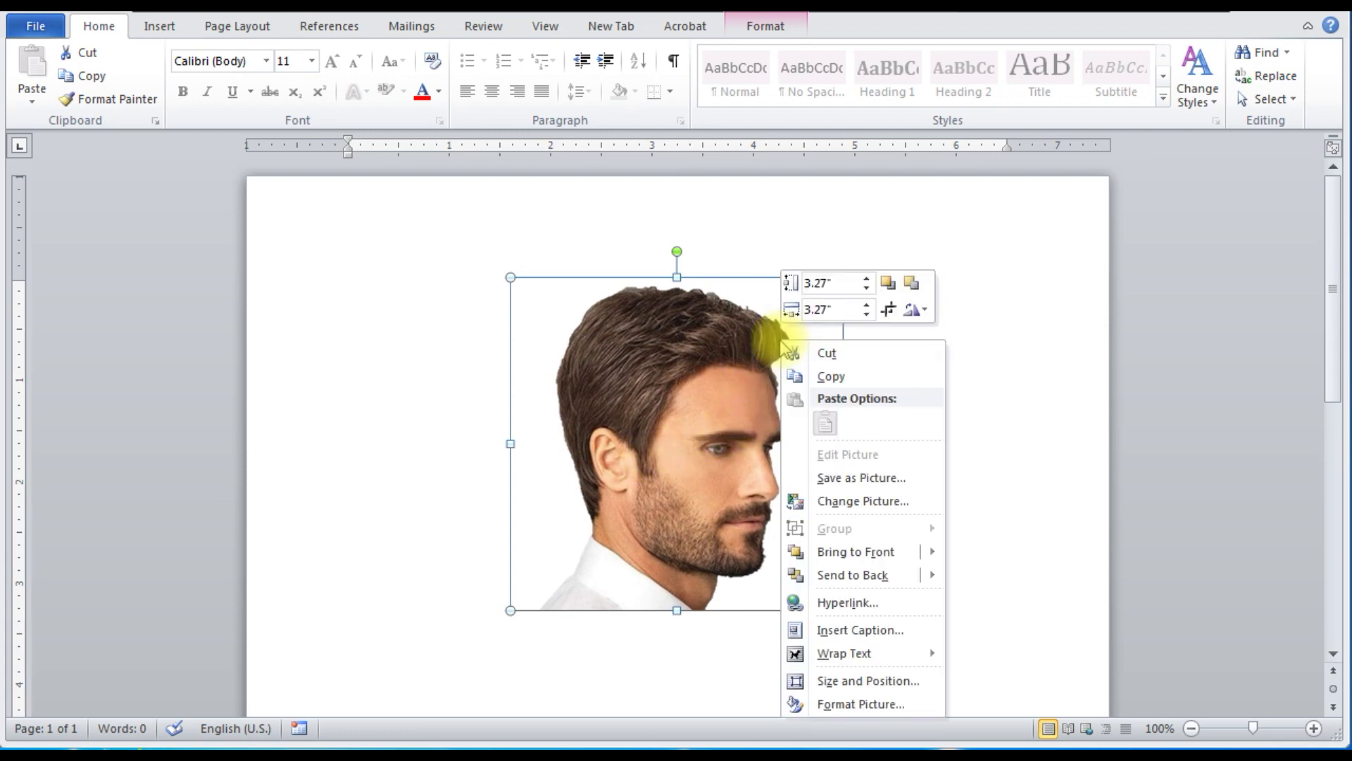
Save a second copy as a JPEG file named Image in the Pictures library
{"action": "left_click", "coordinate": [831, 479]}
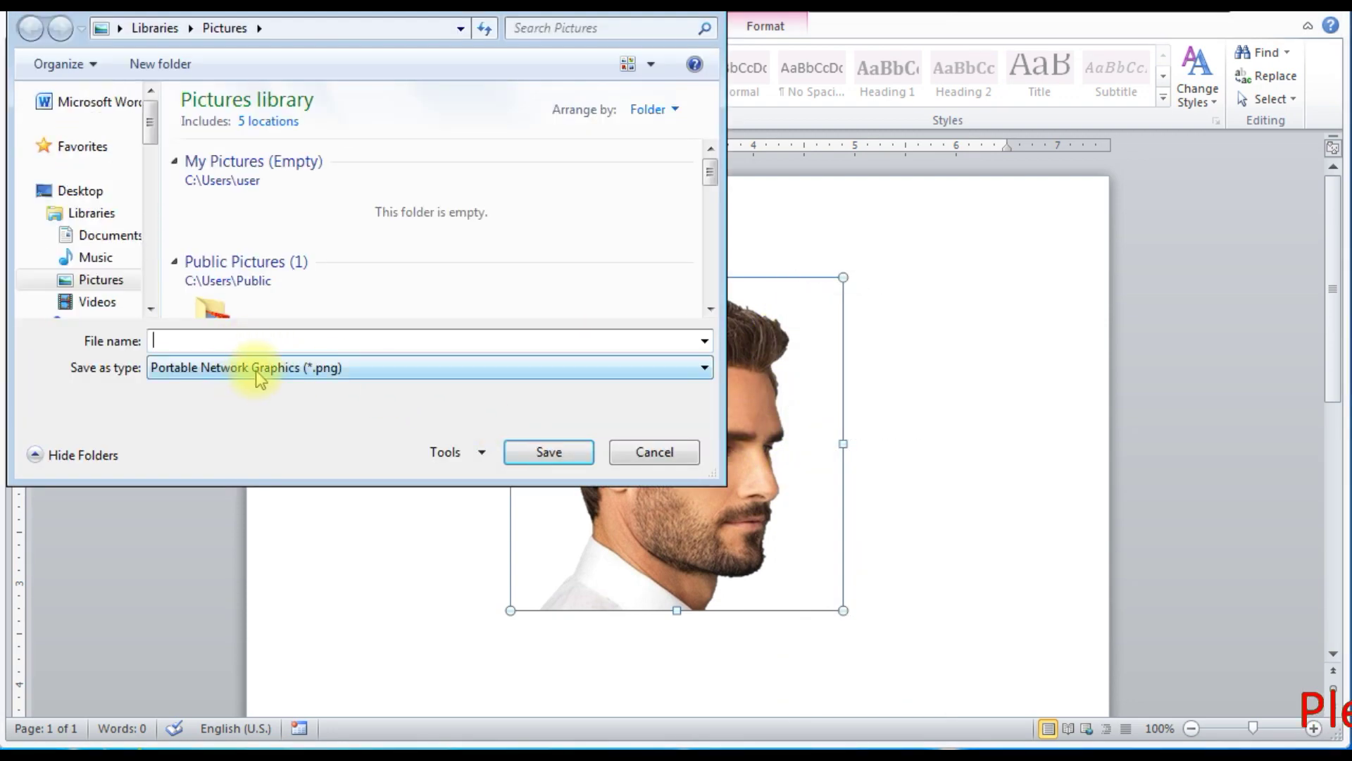
{"action": "left_click", "coordinate": [258, 374]}
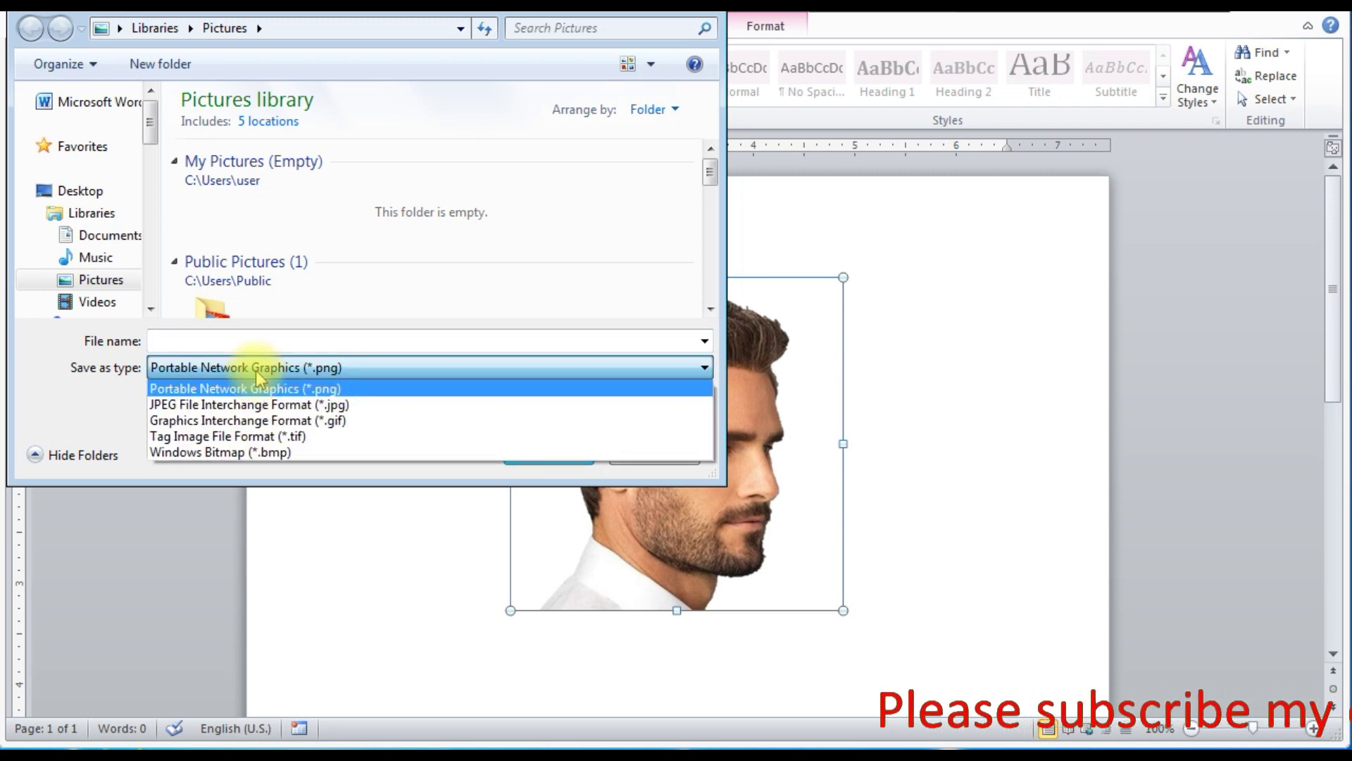
{"action": "left_click", "coordinate": [255, 406]}
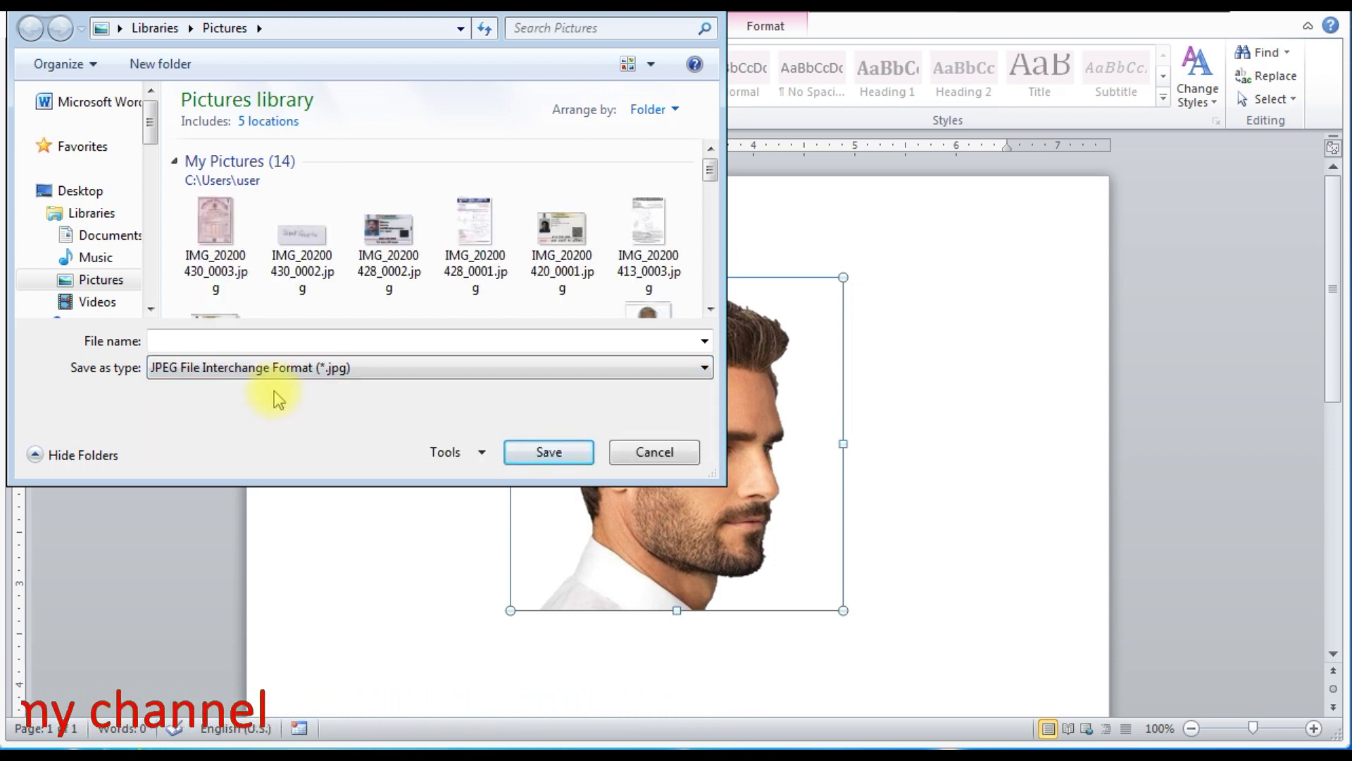
{"action": "left_click", "coordinate": [247, 341]}
{"action": "type", "text": "Image"}
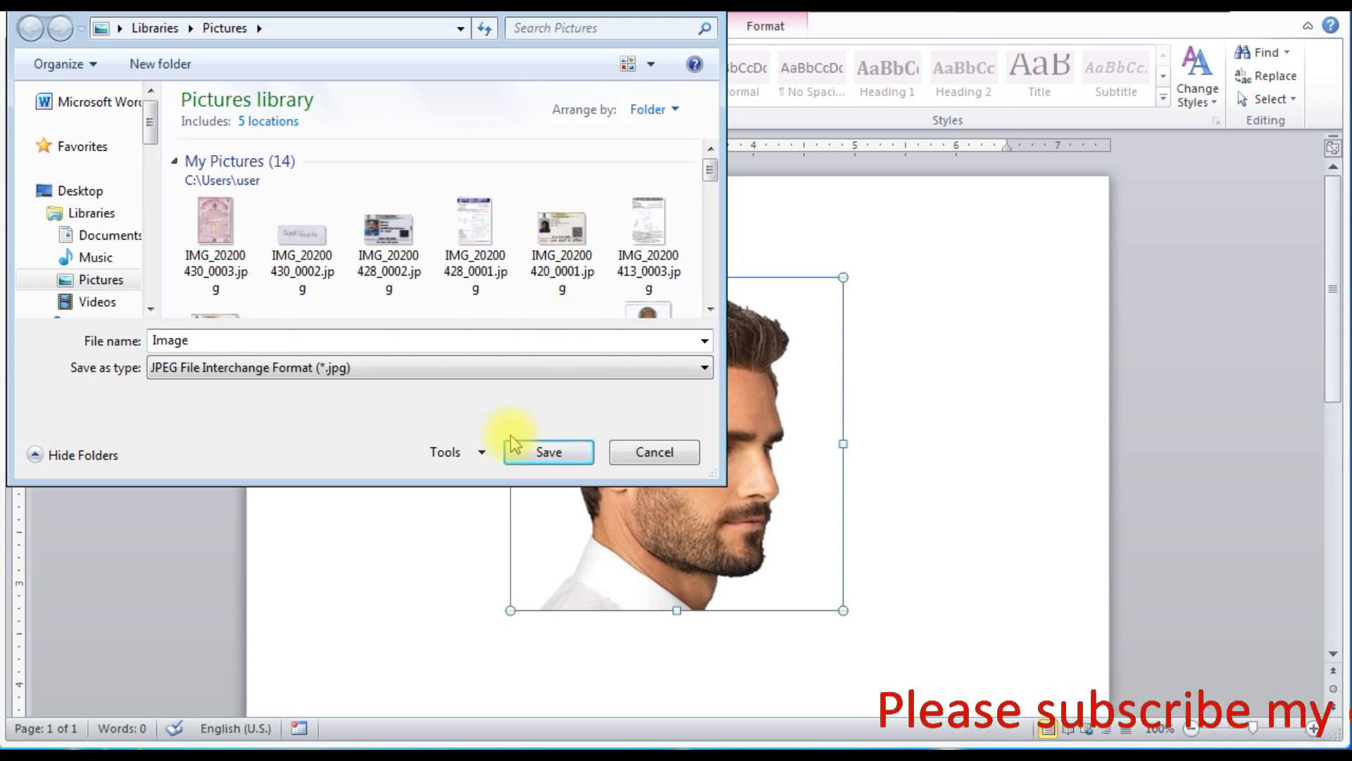
{"action": "left_click", "coordinate": [542, 452]}
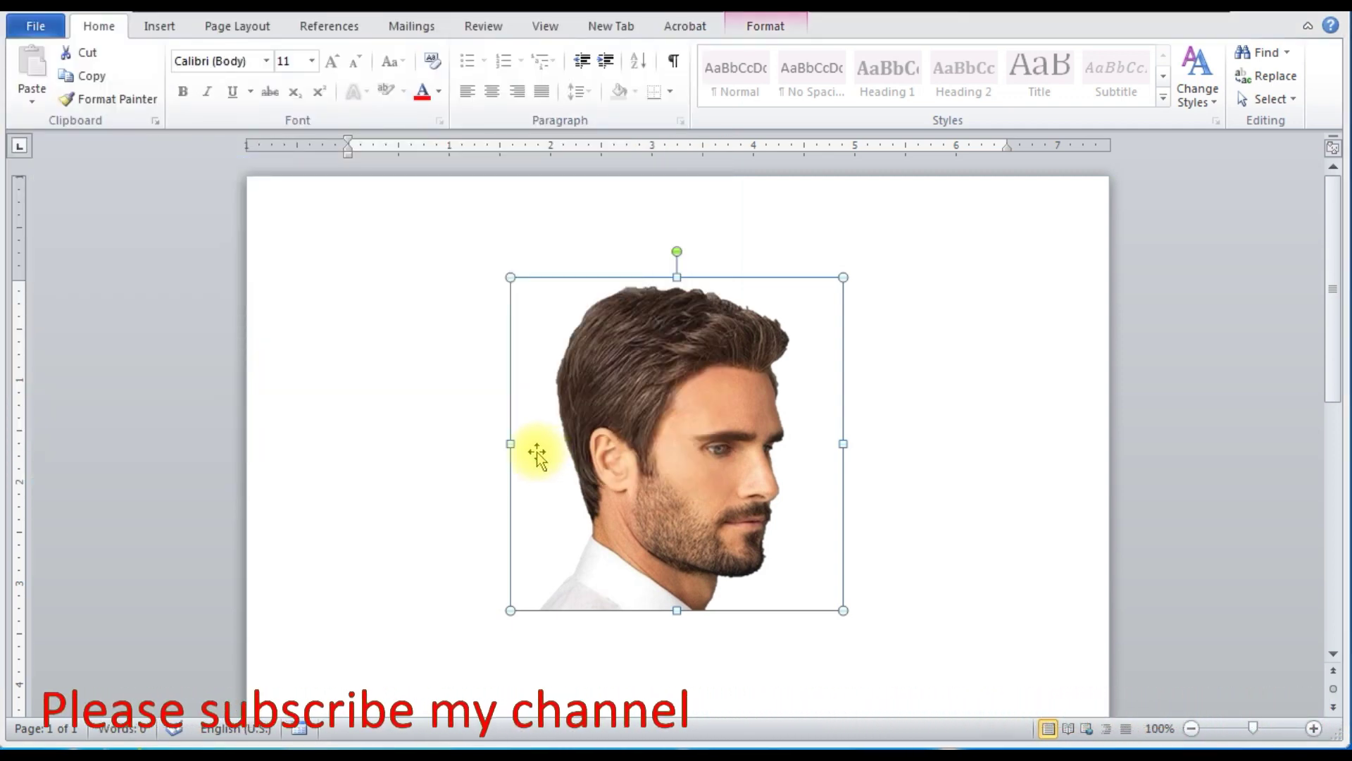
Deselect the portrait by clicking a blank area of the page
{"action": "left_click", "coordinate": [888, 519]}
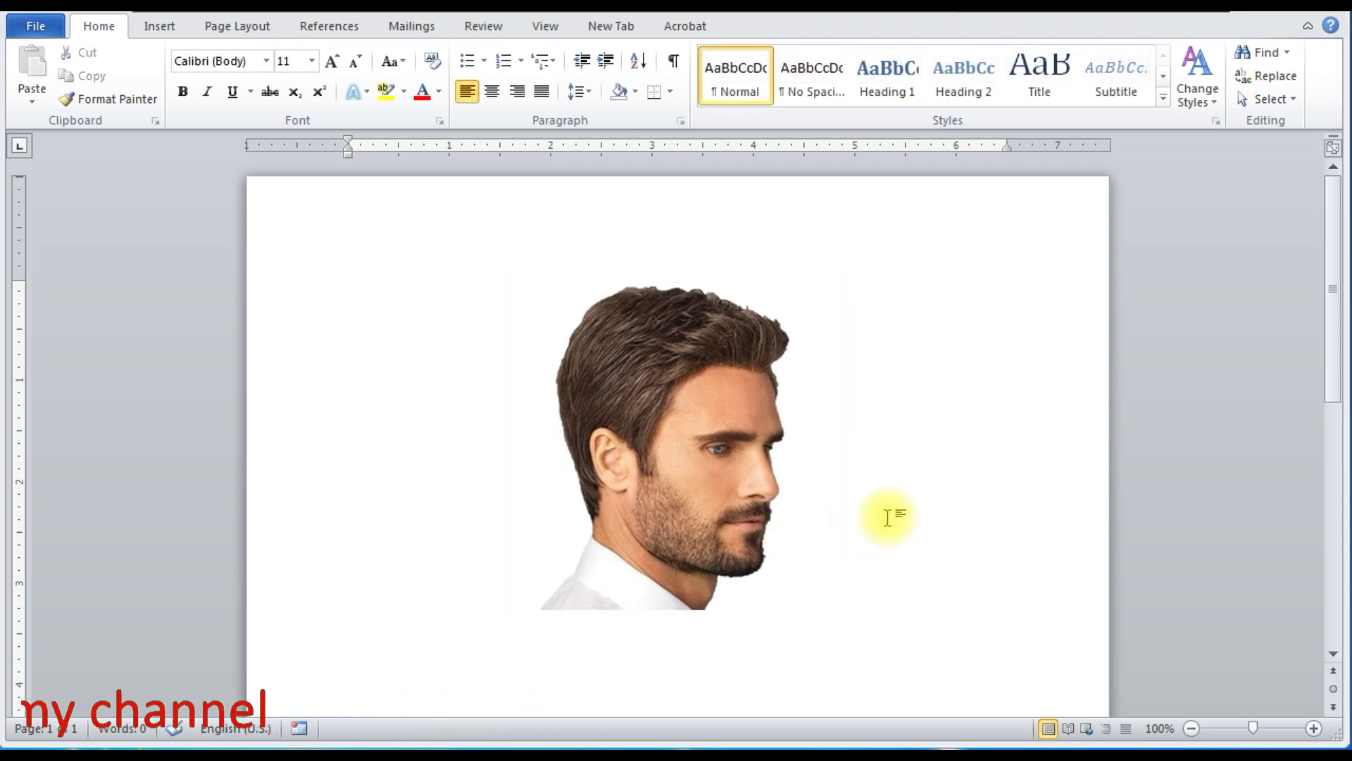